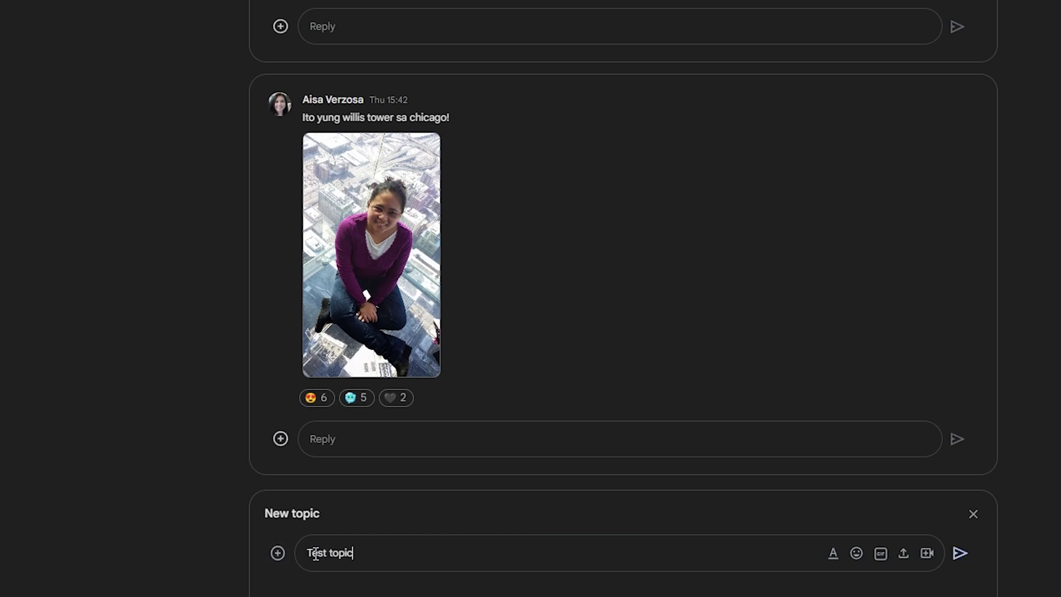
# Reveal the collapsed earlier replies in the comfy-shoes thread using its reply-count divider.
pyautogui.scroll(10, 232, 198)
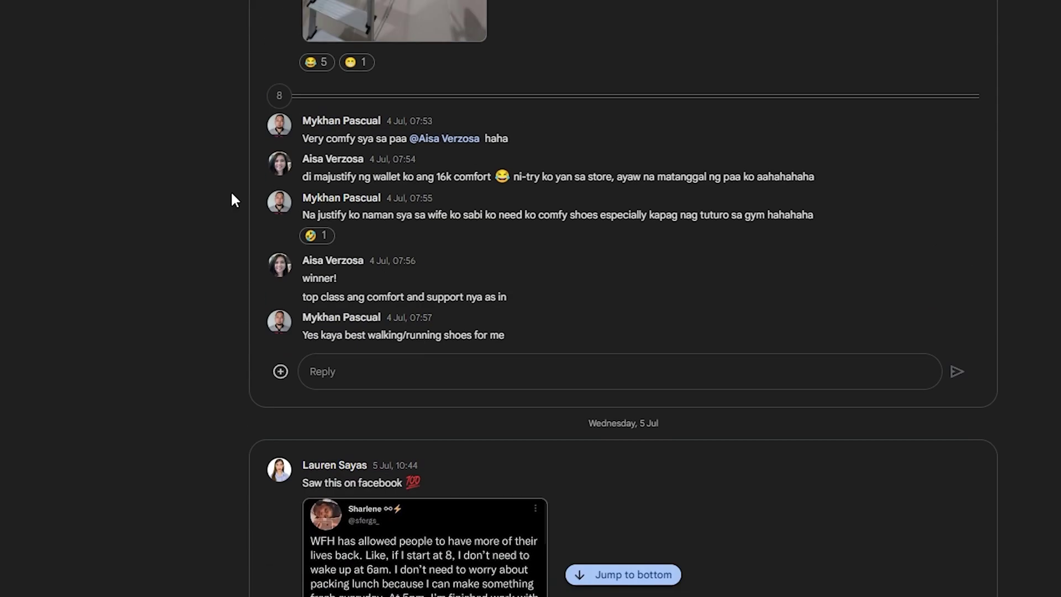
pyautogui.scroll(5, 232, 198)
pyautogui.scroll(-2, 221, 190)
pyautogui.scroll(1, 220, 176)
pyautogui.scroll(-1, 220, 179)
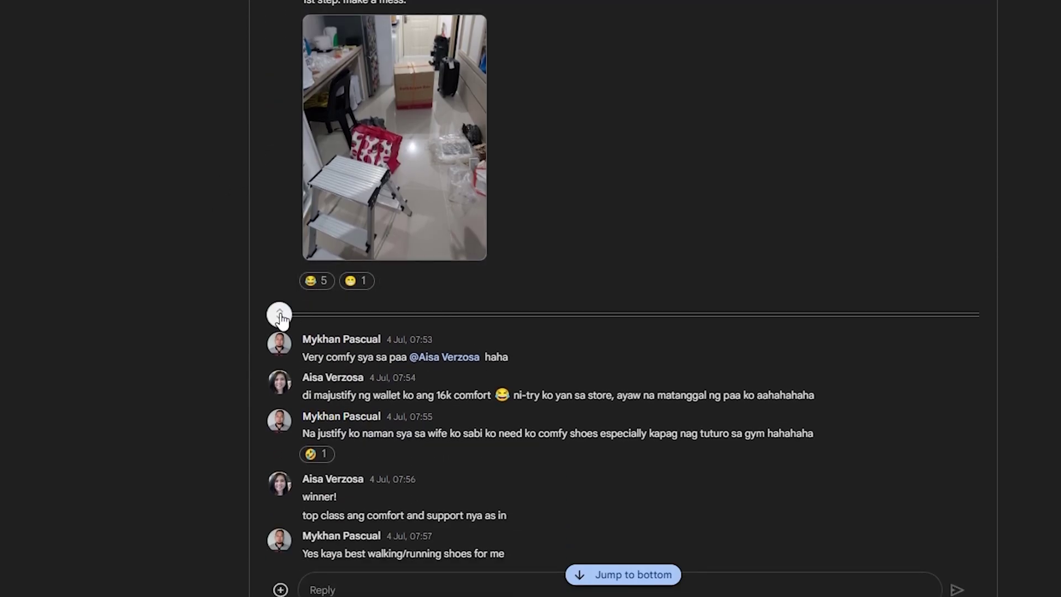
pyautogui.click(280, 315)
pyautogui.scroll(7, 240, 172)
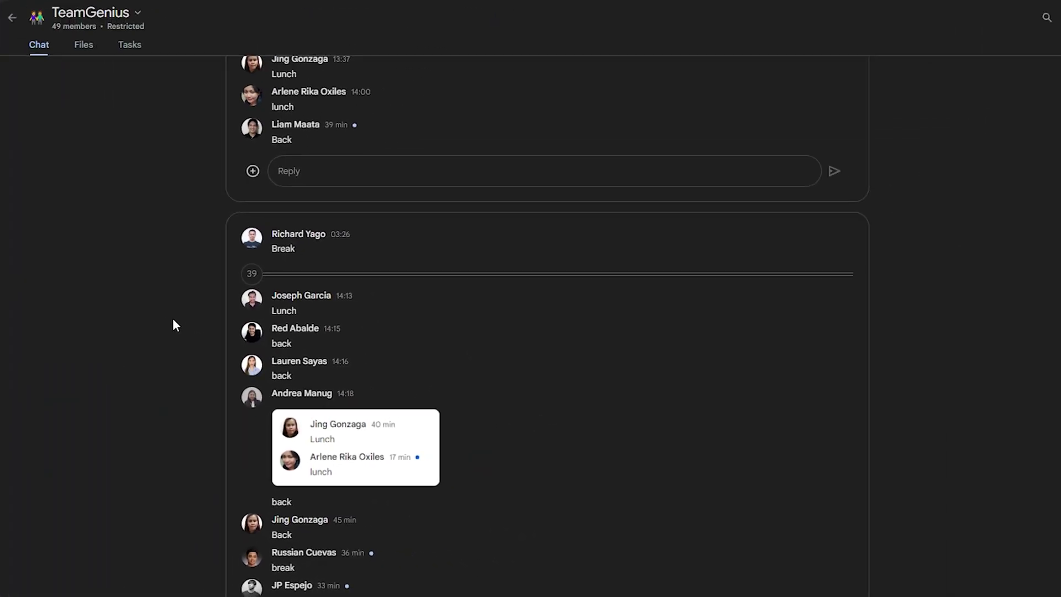
pyautogui.scroll(-8, 173, 320)
pyautogui.scroll(5, 175, 325)
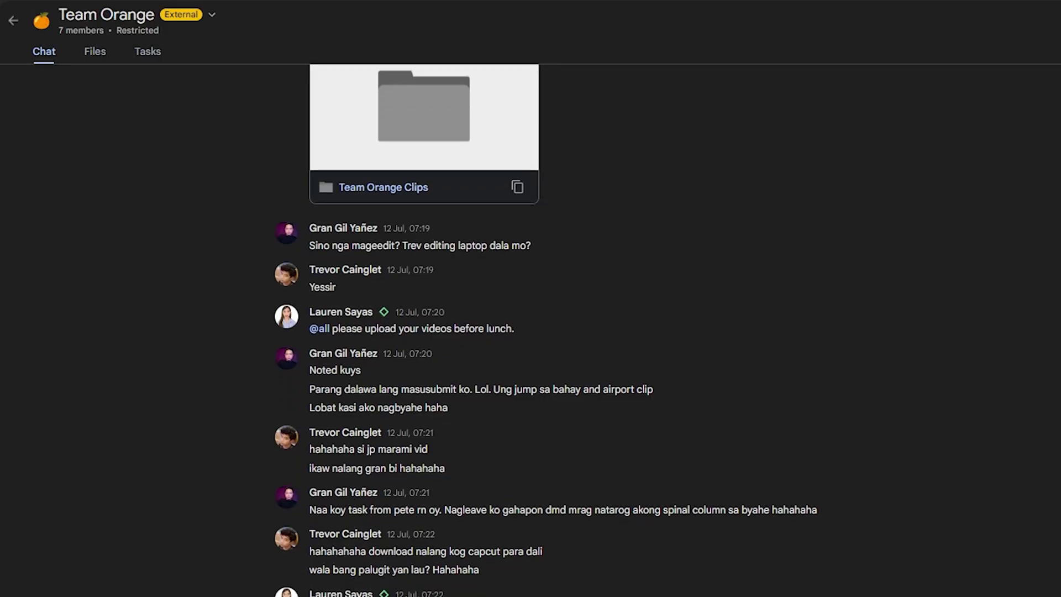
# Scroll down through the Team Orange conversation.
pyautogui.scroll(-5, 553, 332)
pyautogui.scroll(-6, 546, 326)
pyautogui.scroll(-7, 546, 326)
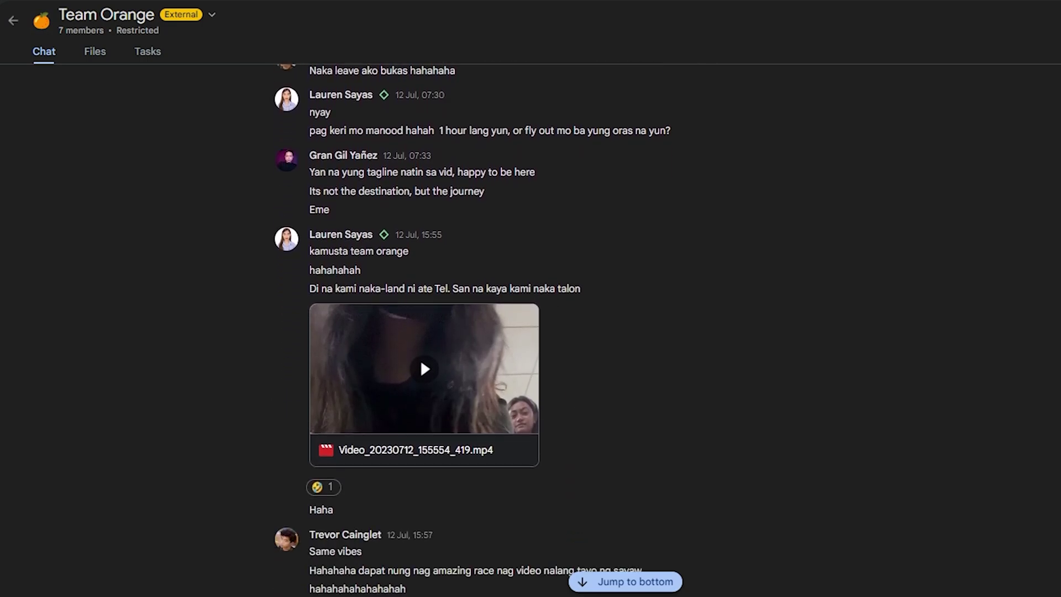
pyautogui.scroll(-3, 546, 326)
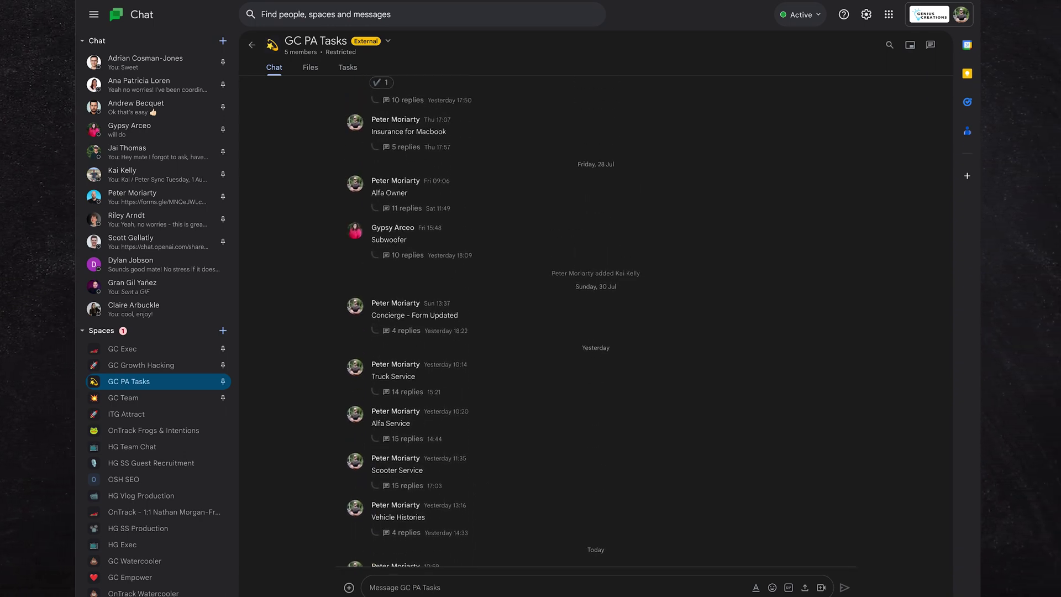
pyautogui.scroll(2, 596, 320)
pyautogui.scroll(2, 596, 321)
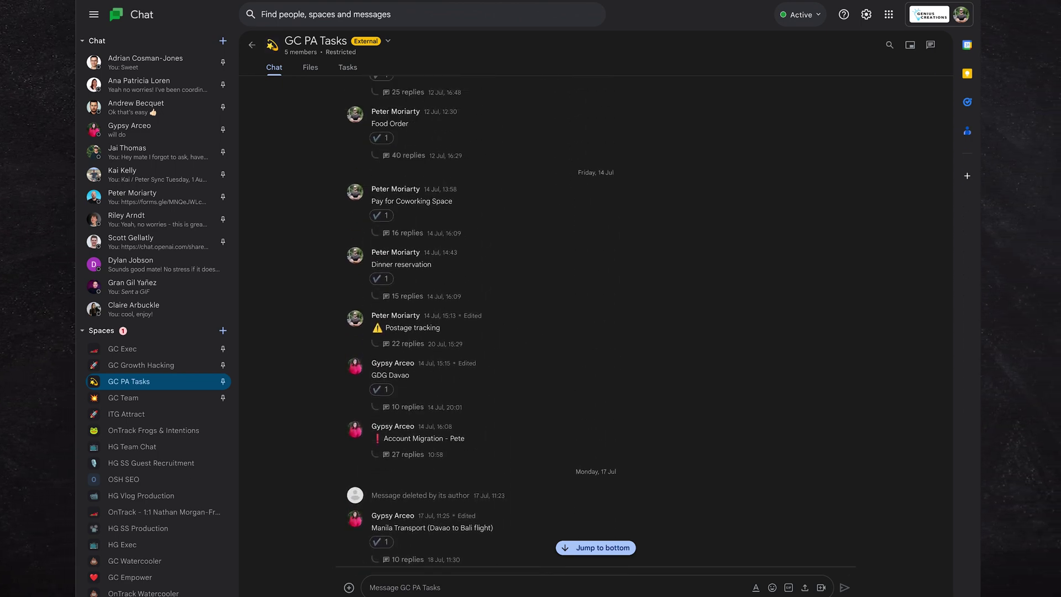
pyautogui.scroll(8, 596, 321)
pyautogui.scroll(5, 596, 321)
pyautogui.scroll(3, 596, 320)
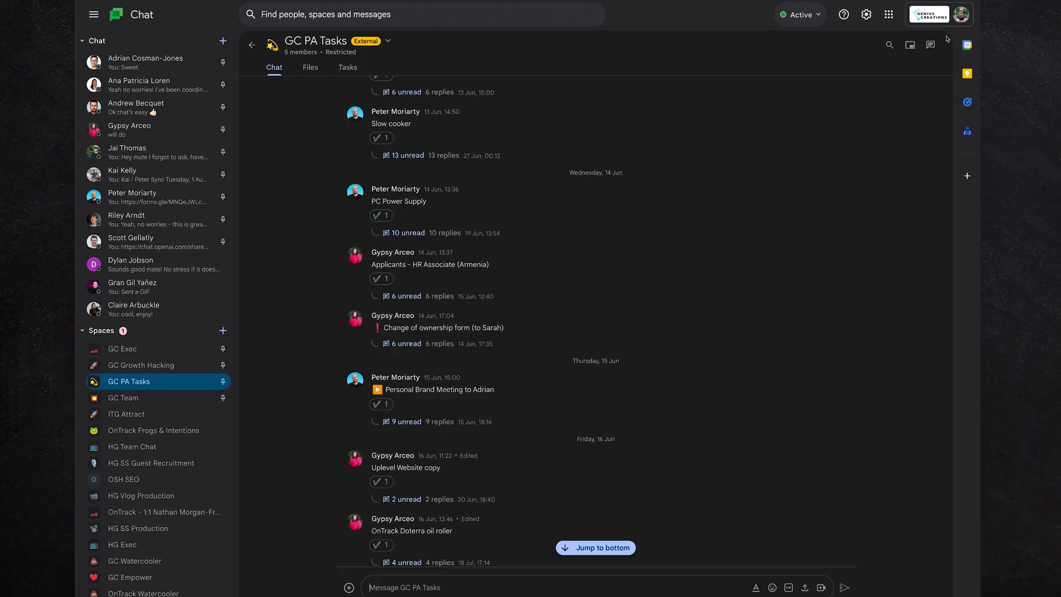
# Show the GC PA Tasks Active threads panel and scroll through the followed threads.
pyautogui.click(932, 48)
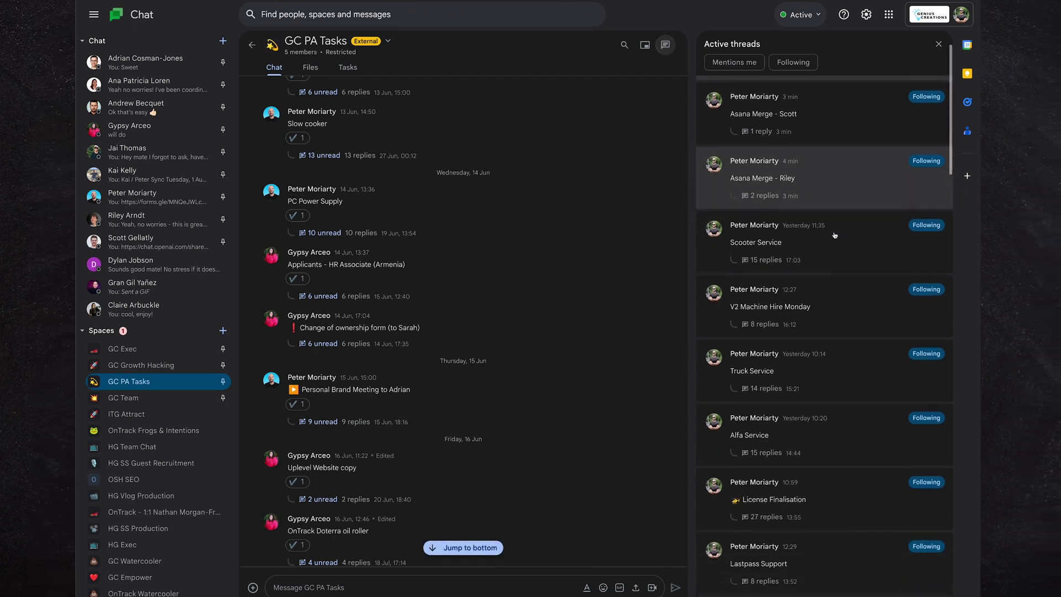
pyautogui.scroll(-5, 835, 235)
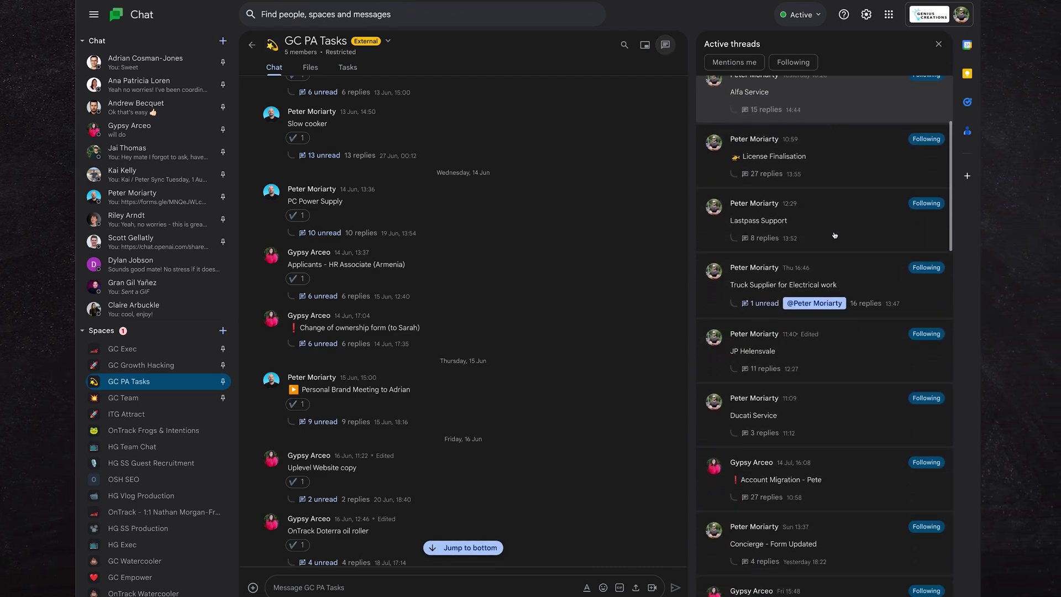
pyautogui.scroll(-4, 835, 236)
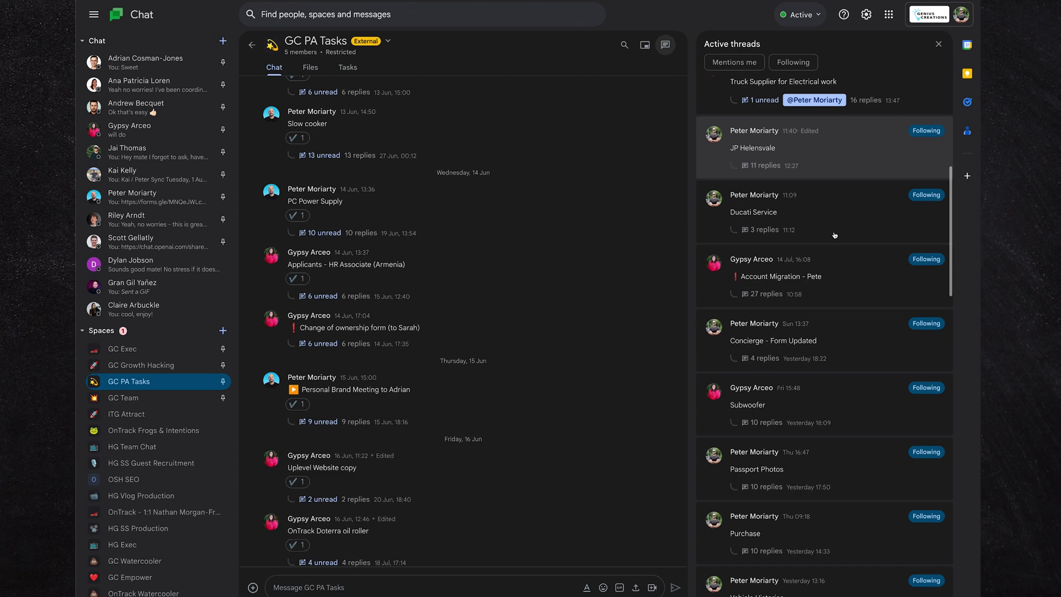
pyautogui.scroll(-5, 834, 235)
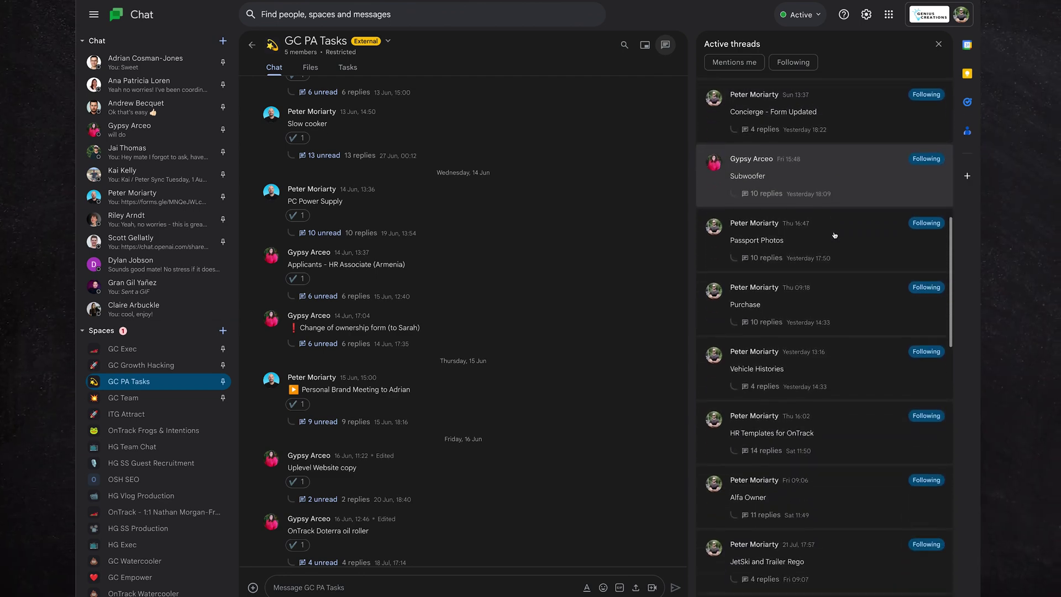
pyautogui.scroll(-5, 834, 236)
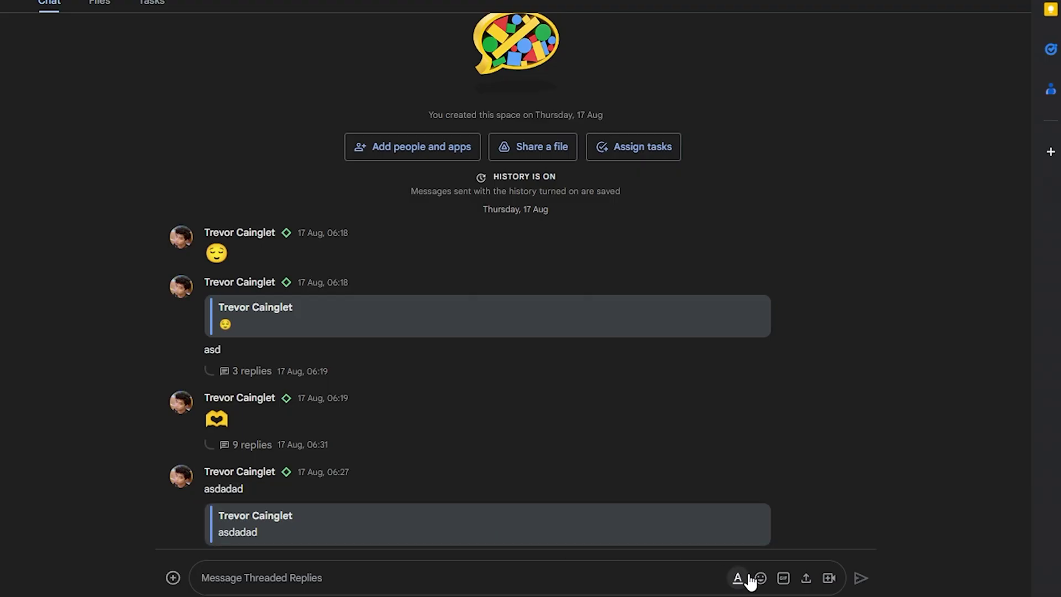
# Post a new 'Customer Feedback' topic beginning with a hand emoji.
pyautogui.click(761, 578)
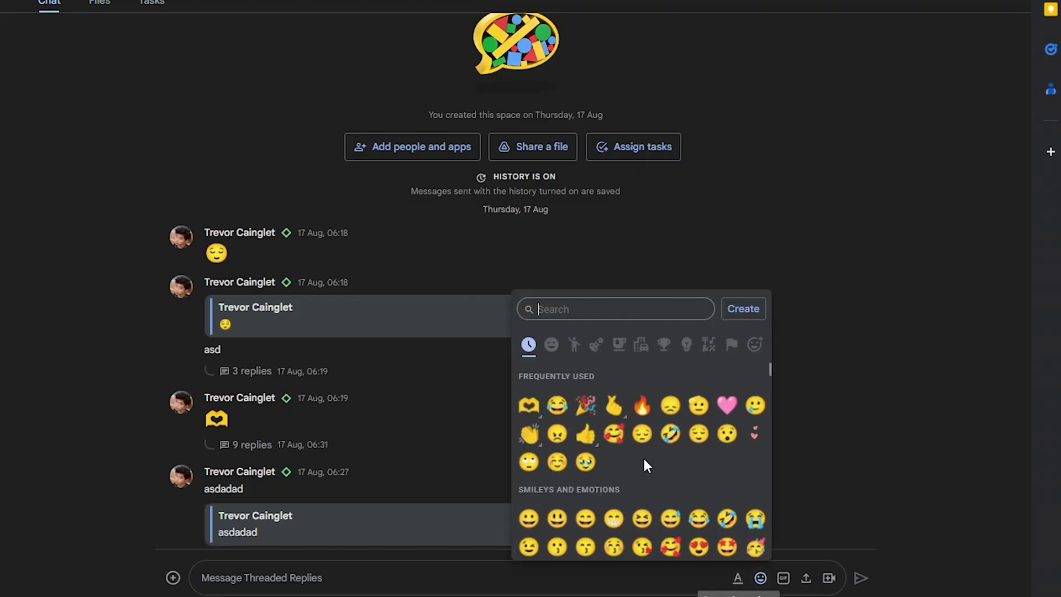
pyautogui.click(255, 582)
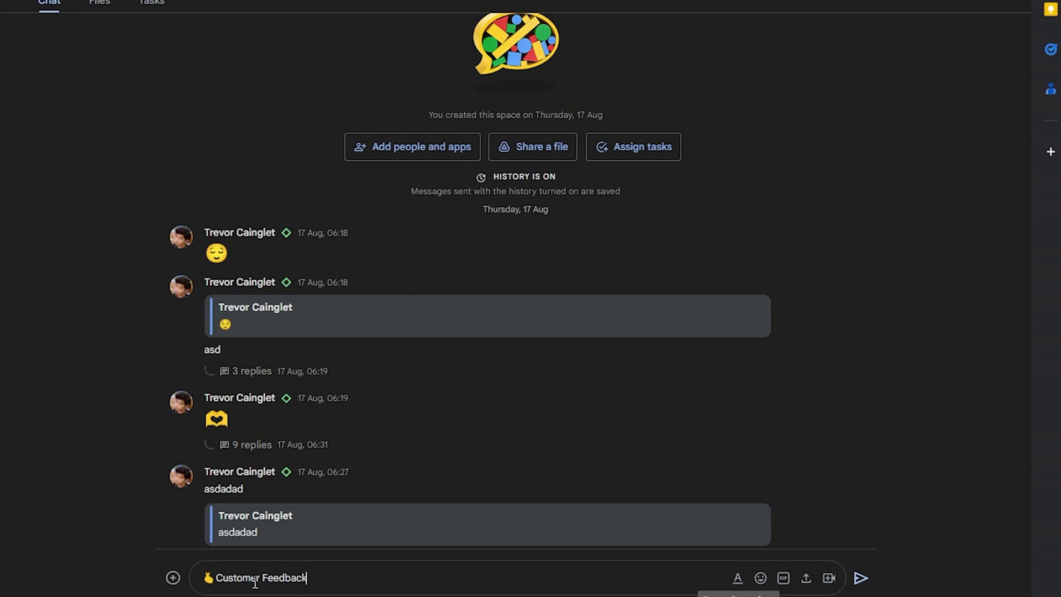
pyautogui.press('Return')
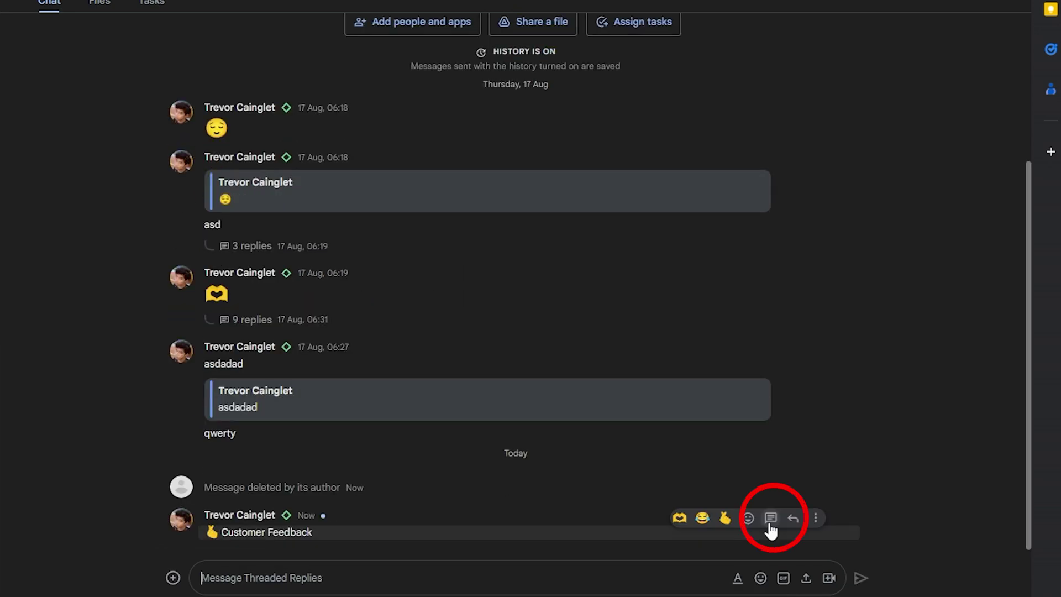
# Reply 'asd' in the Customer Feedback message's thread.
pyautogui.click(771, 518)
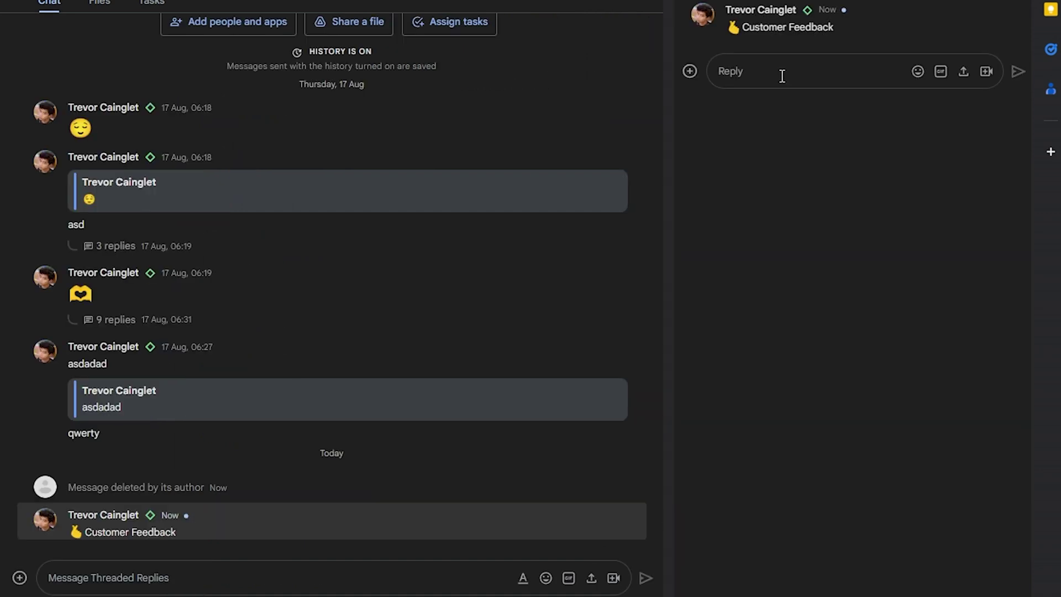
pyautogui.write('asd')
pyautogui.press('Return')
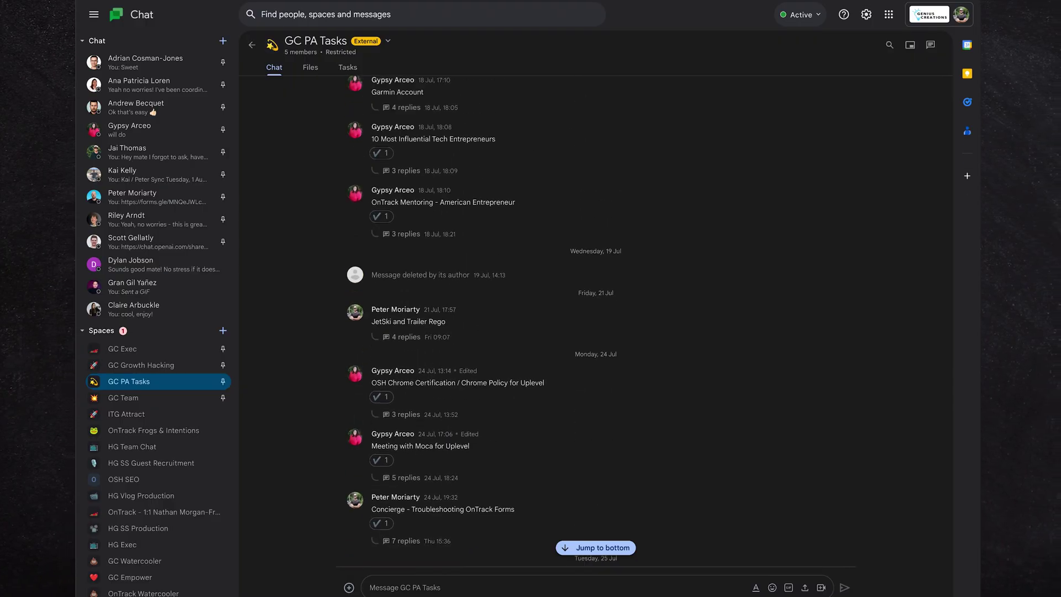
# Scroll up the GC PA Tasks messages to the 23–27 Jun task threads.
pyautogui.scroll(10, 484, 318)
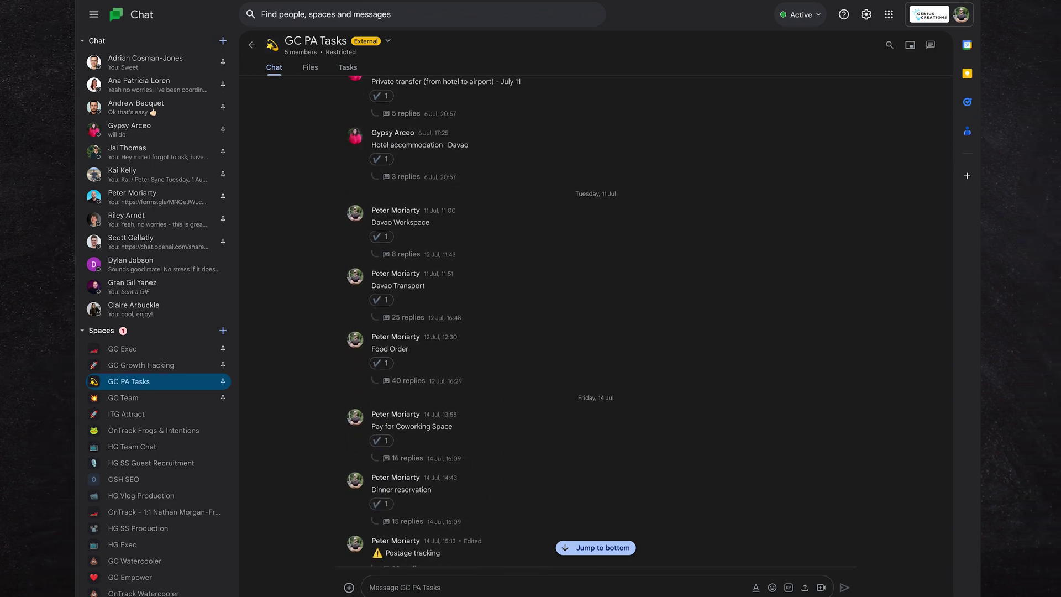
pyautogui.scroll(3, 484, 319)
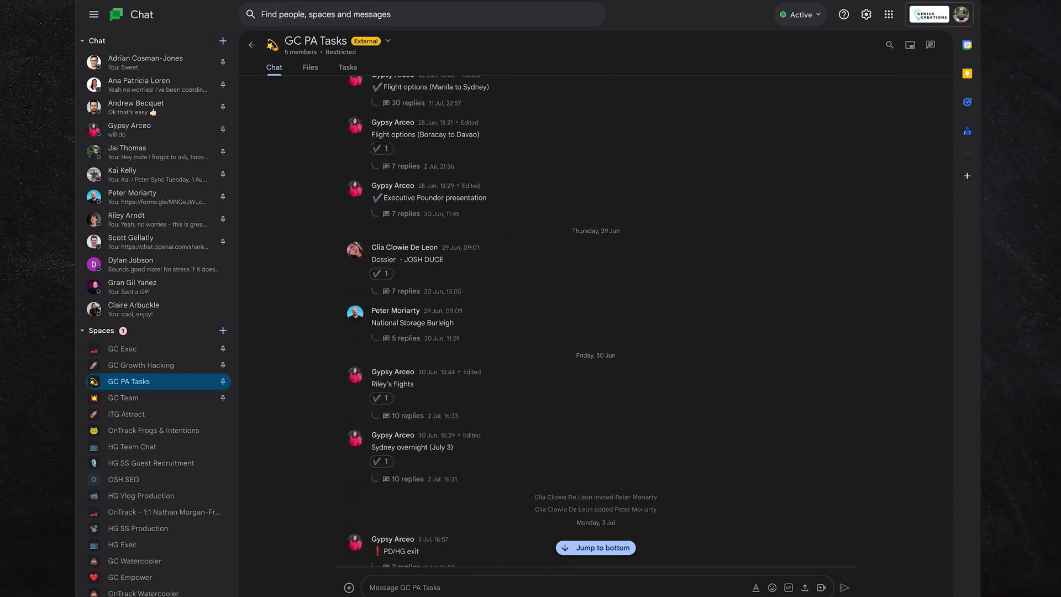
pyautogui.scroll(4, 484, 318)
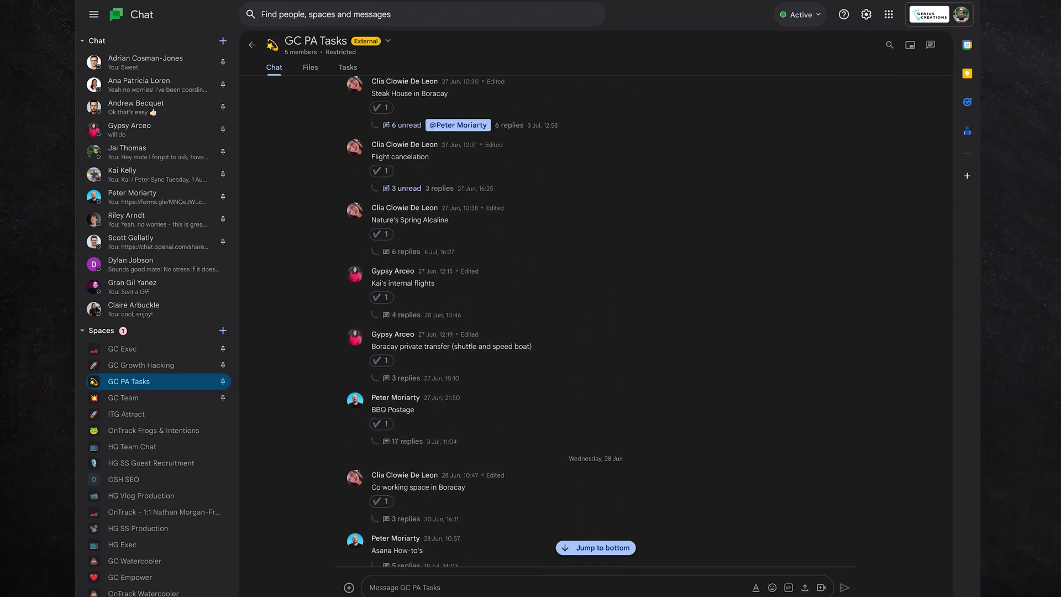
pyautogui.scroll(3, 484, 319)
pyautogui.scroll(2, 596, 321)
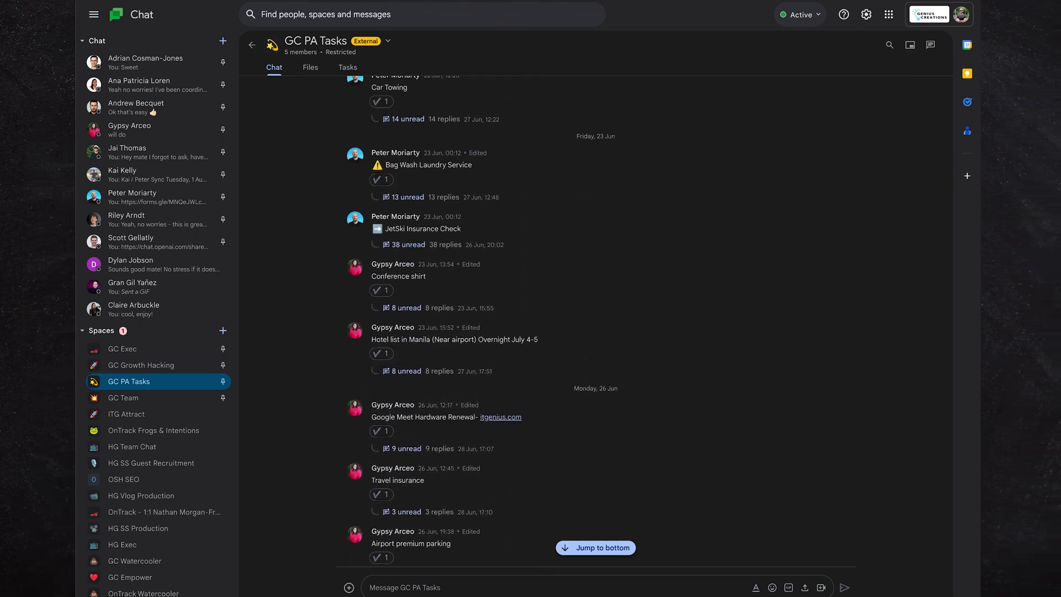
# Display the space's Active threads list and scroll down through the followed threads.
pyautogui.click(931, 46)
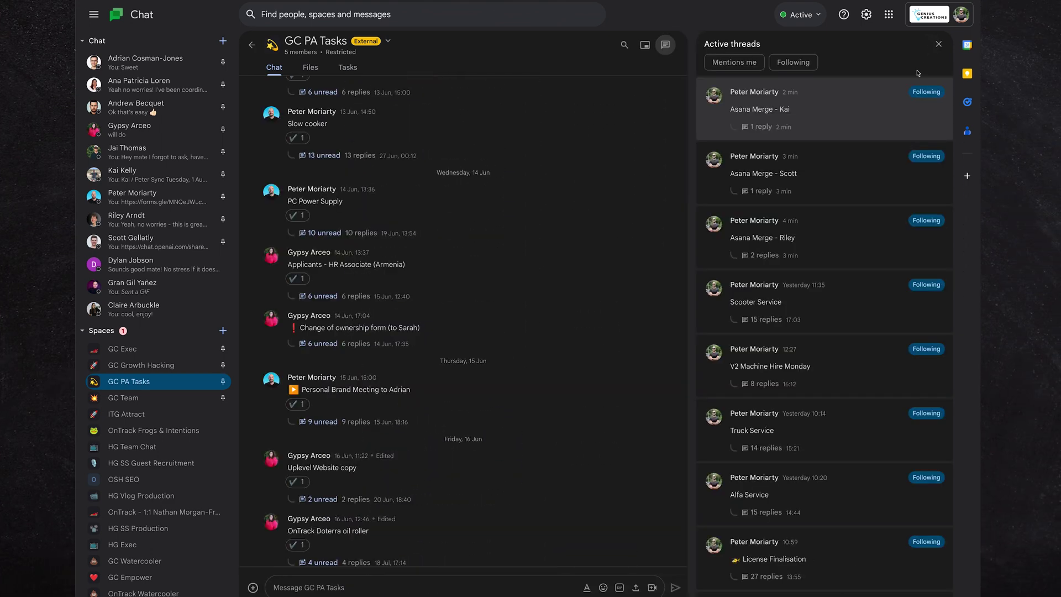
pyautogui.scroll(-5, 835, 235)
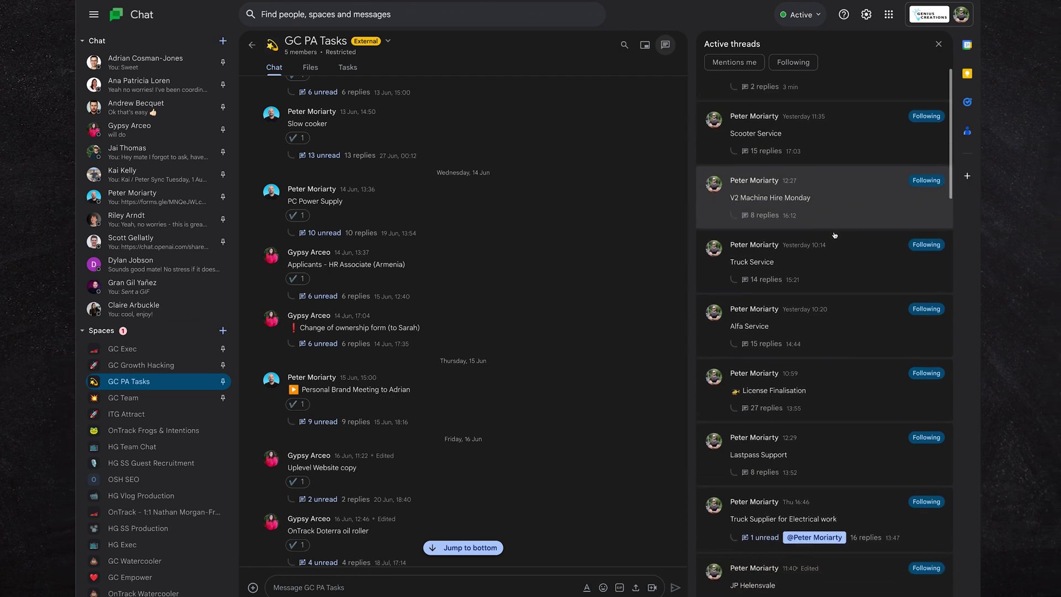
pyautogui.scroll(-4, 834, 235)
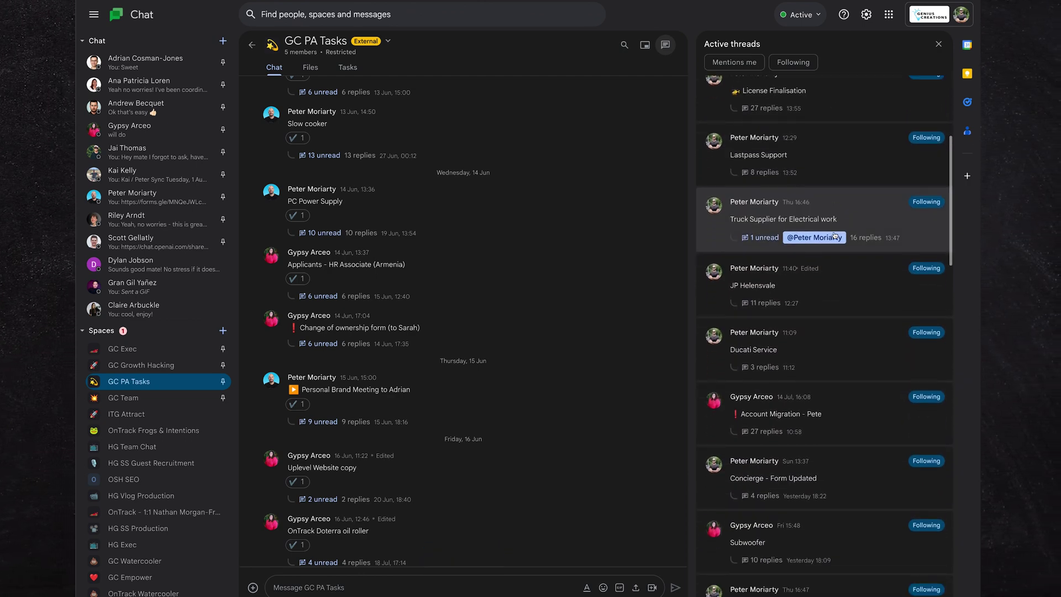
pyautogui.scroll(-4, 835, 235)
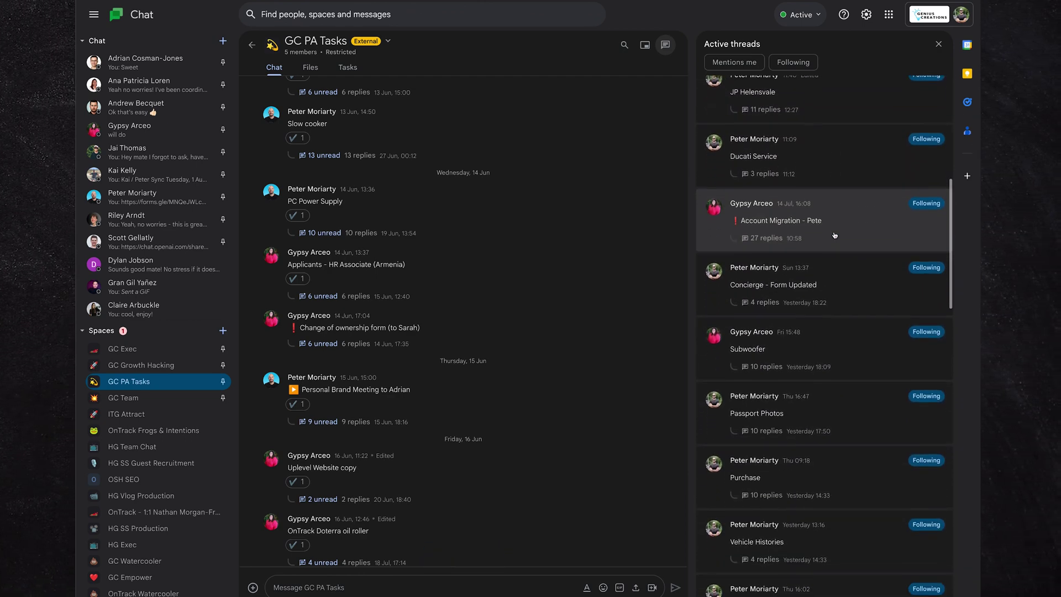
pyautogui.scroll(-6, 835, 235)
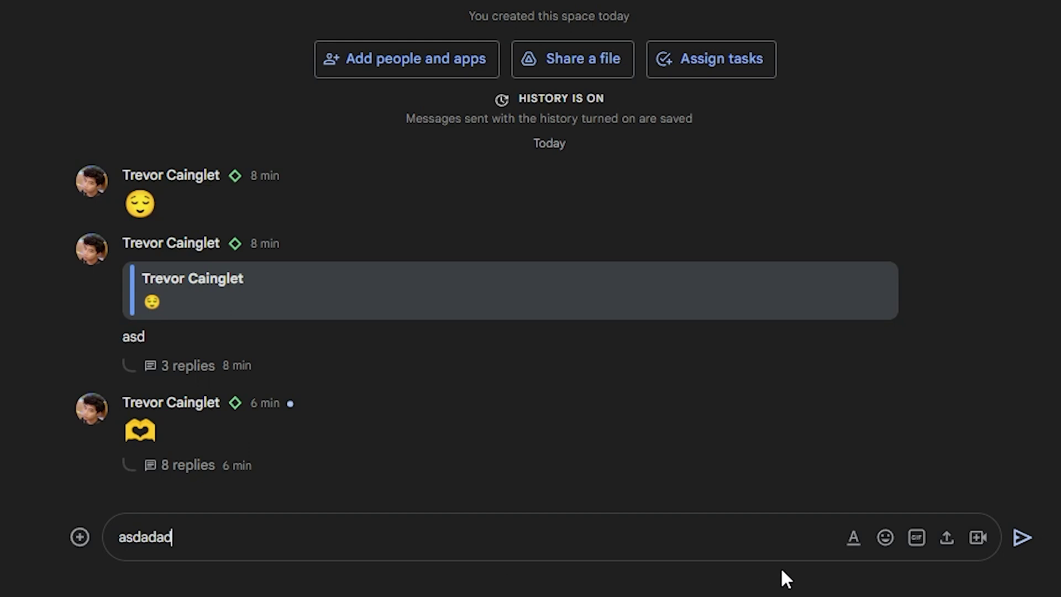
# Send the 'asdadad' message and start a reply quoting it with 'qwer'.
pyautogui.click(1020, 539)
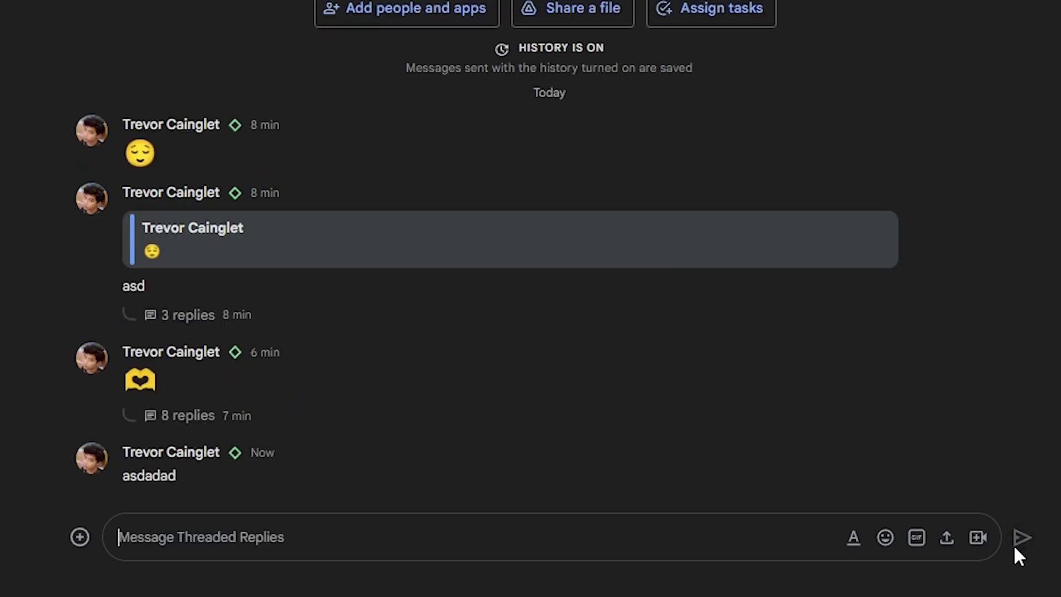
pyautogui.moveTo(927, 466)
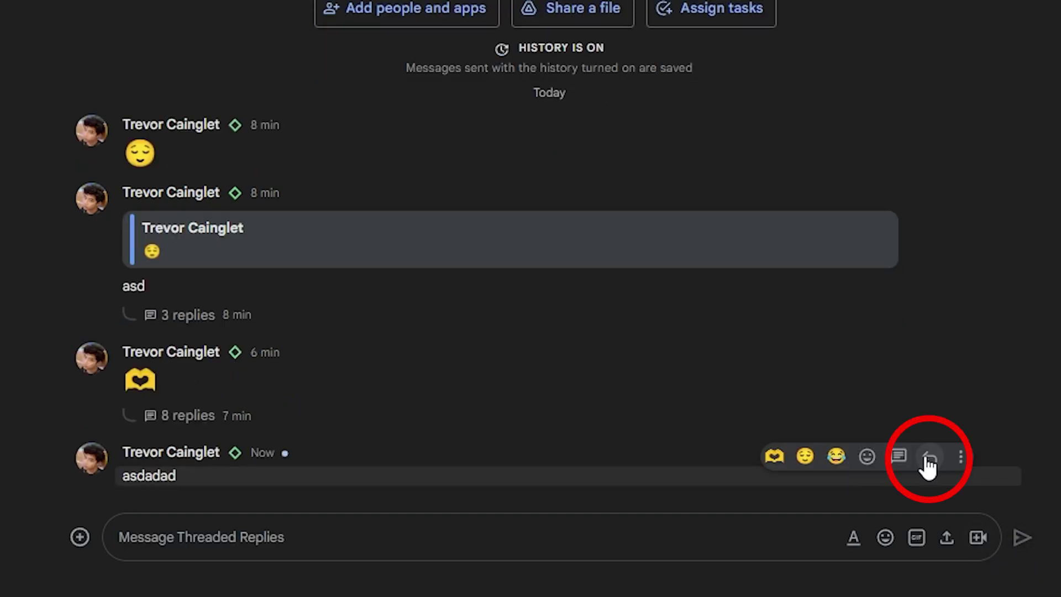
pyautogui.click(929, 459)
pyautogui.write('qwer')
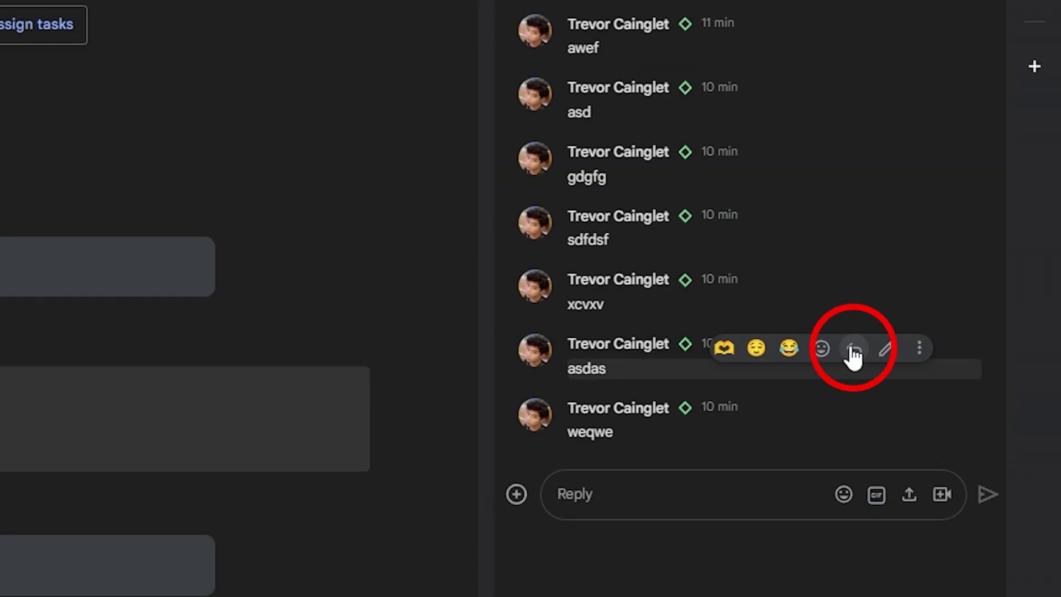
# Quote the 'asdas' thread message, add 'aqweqe', and send the quoted reply.
pyautogui.click(853, 349)
pyautogui.write('a')
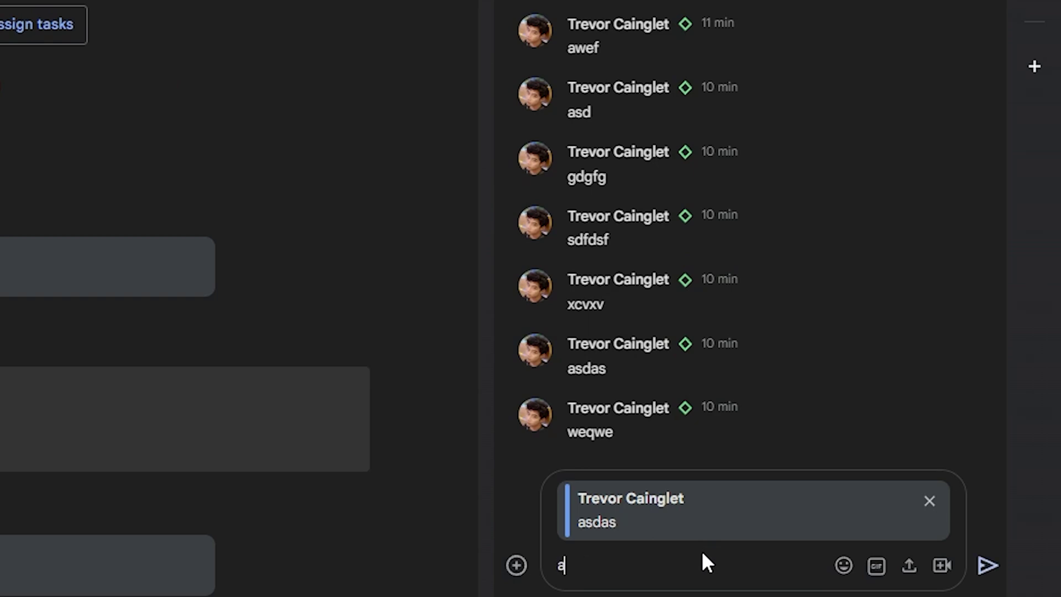
pyautogui.write('qweqe')
pyautogui.click(988, 565)
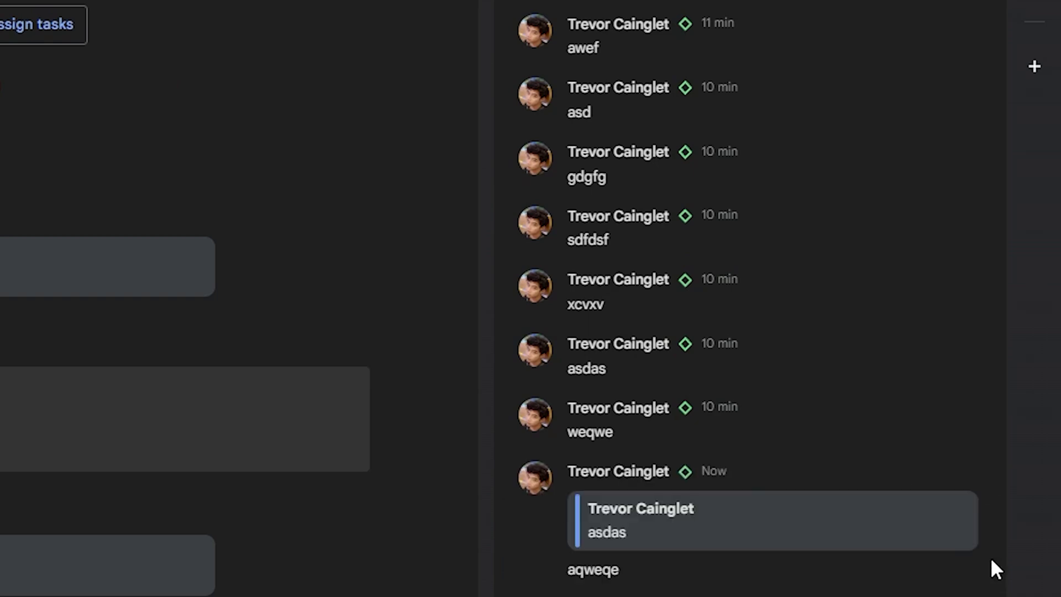
# React to the qwerty reply with the fire emoji.
pyautogui.moveTo(686, 526)
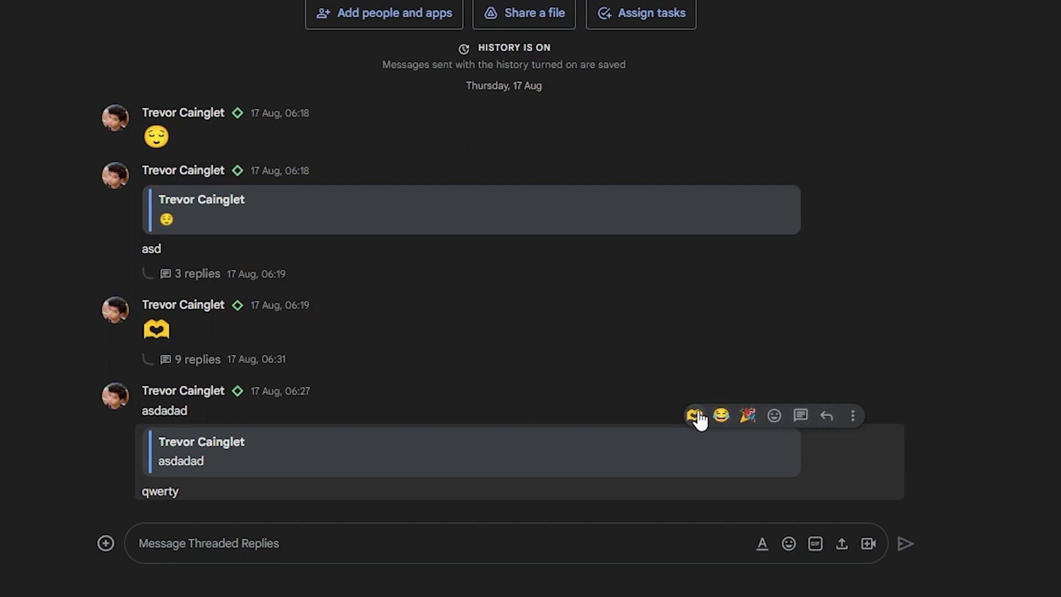
pyautogui.click(774, 418)
pyautogui.scroll(-10, 611, 335)
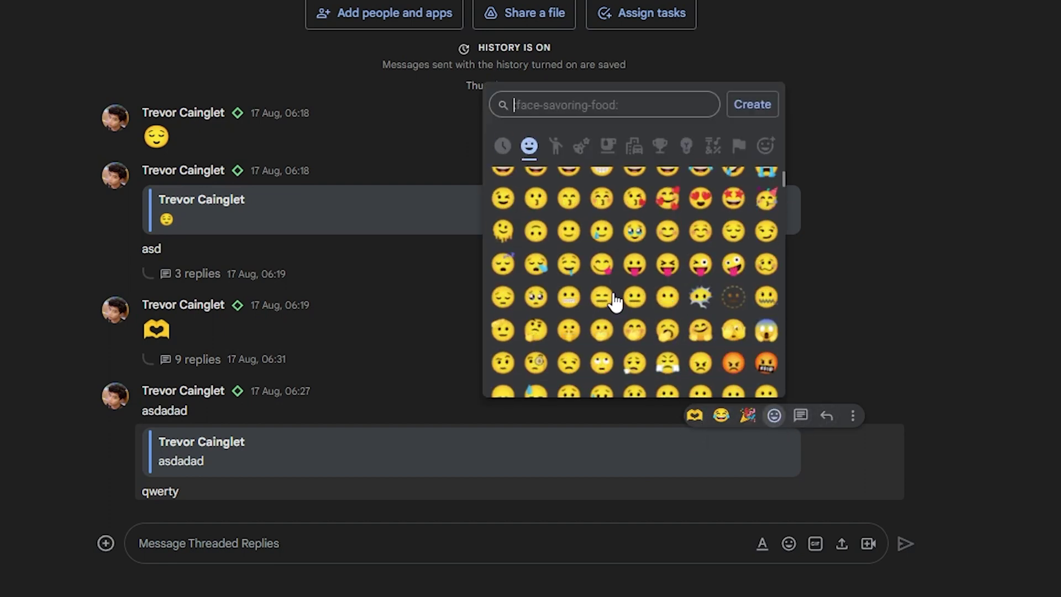
pyautogui.click(596, 228)
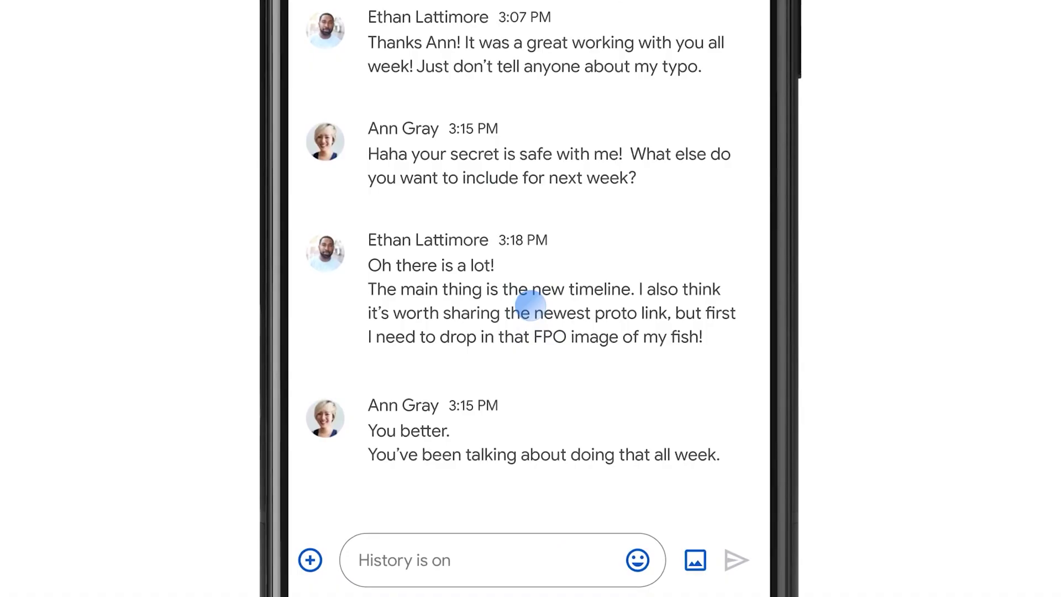
pyautogui.click(531, 304)
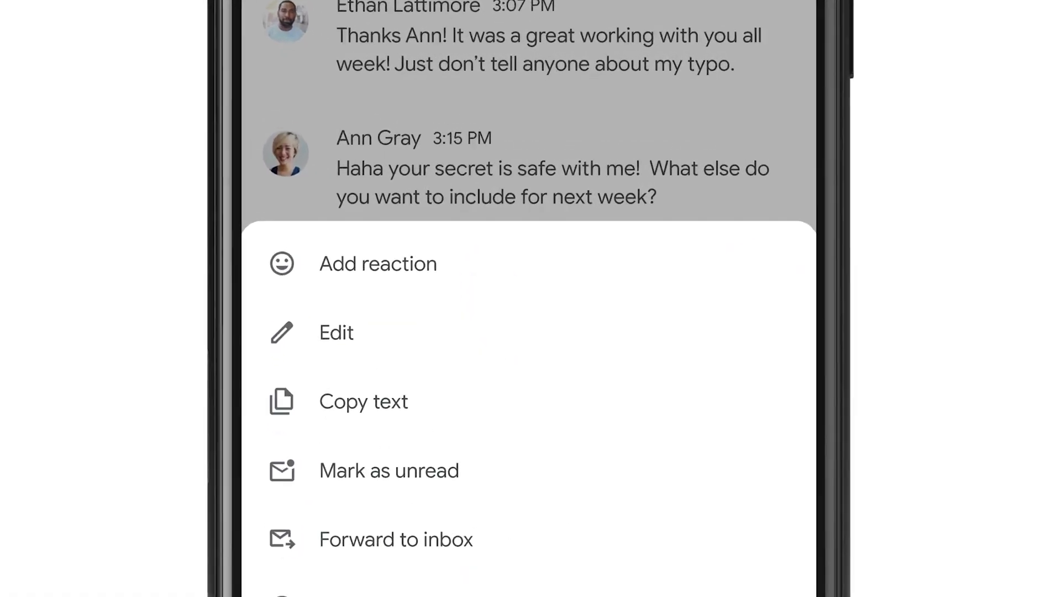
# React with the sunglasses-fish custom emoji, then view the itGenius Free Consultation page.
pyautogui.click(531, 301)
pyautogui.scroll(-5, 531, 276)
pyautogui.click(833, 445)
pyautogui.click(402, 395)
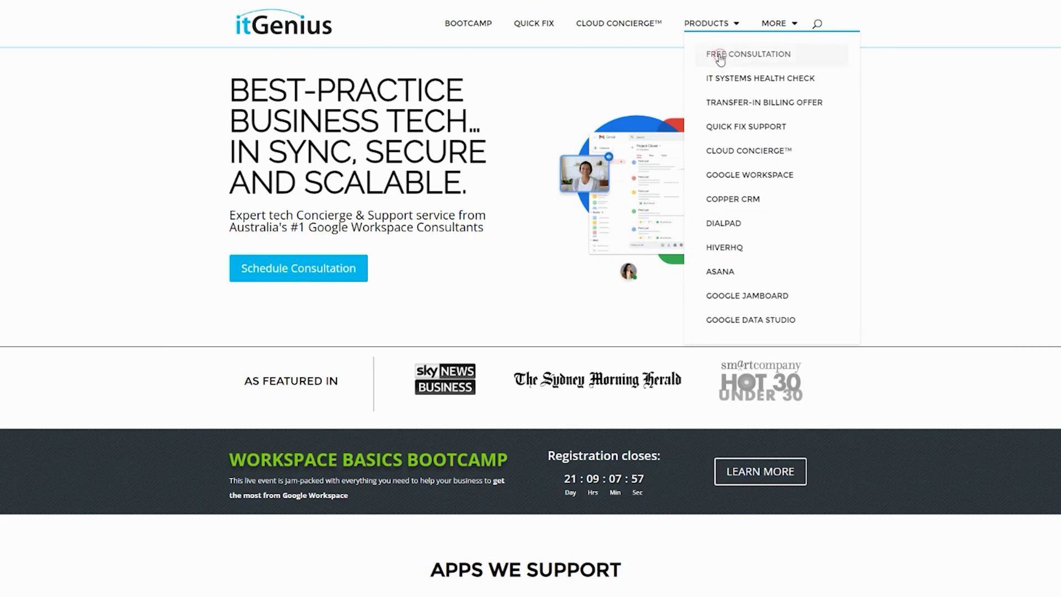
pyautogui.click(720, 55)
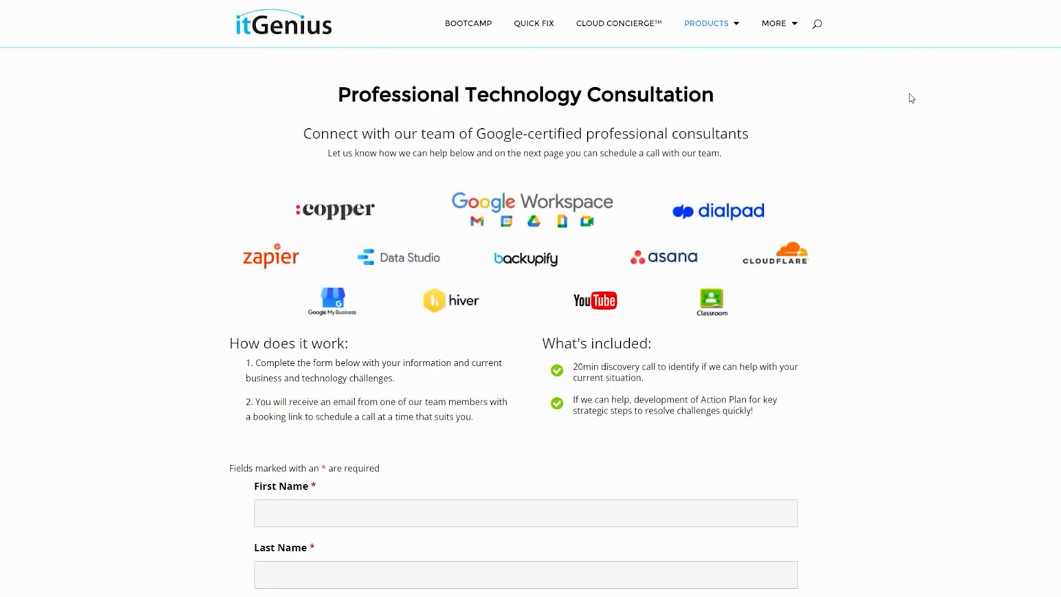
pyautogui.scroll(-1, 530, 331)
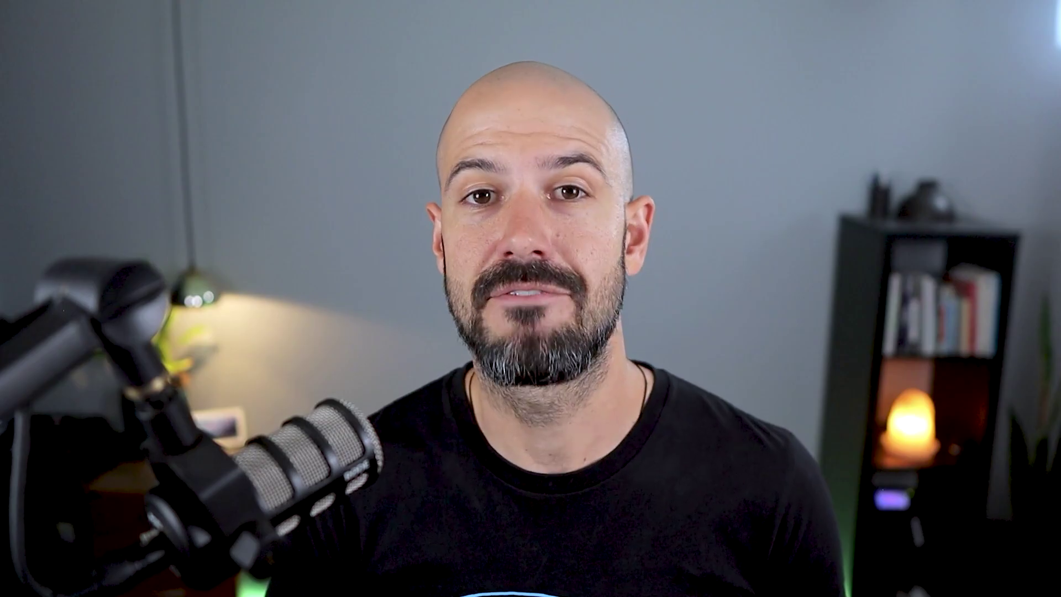